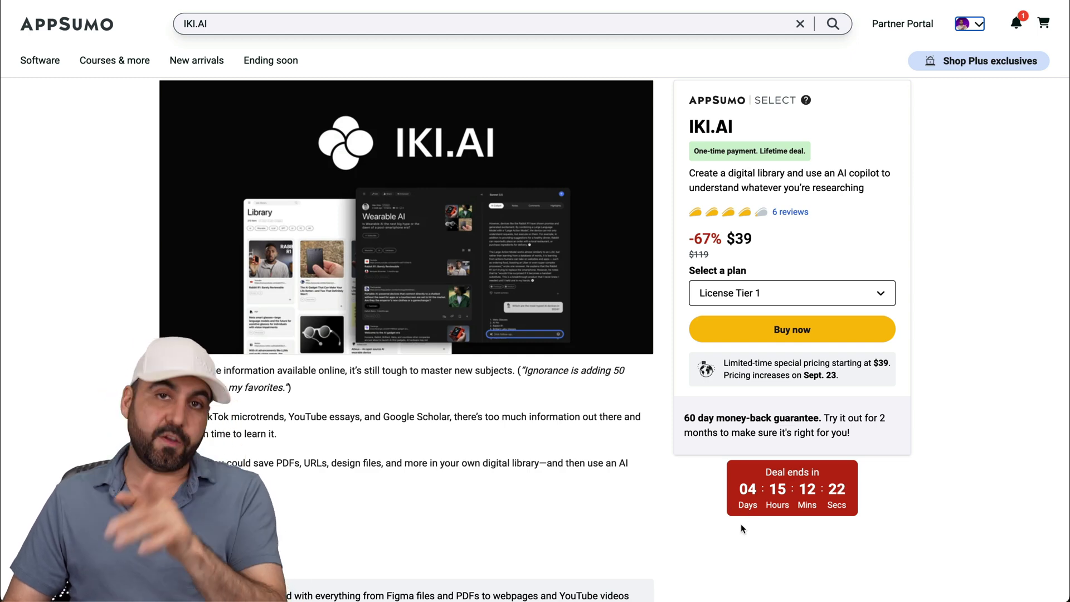
- Scroll down to the License Tier 1 $39 deal terms under Plans & features
{"action": "scroll", "coordinate": [805, 530], "scroll_direction": "down", "scroll_amount": 10}
{"action": "scroll", "coordinate": [805, 529], "scroll_direction": "down", "scroll_amount": 20}
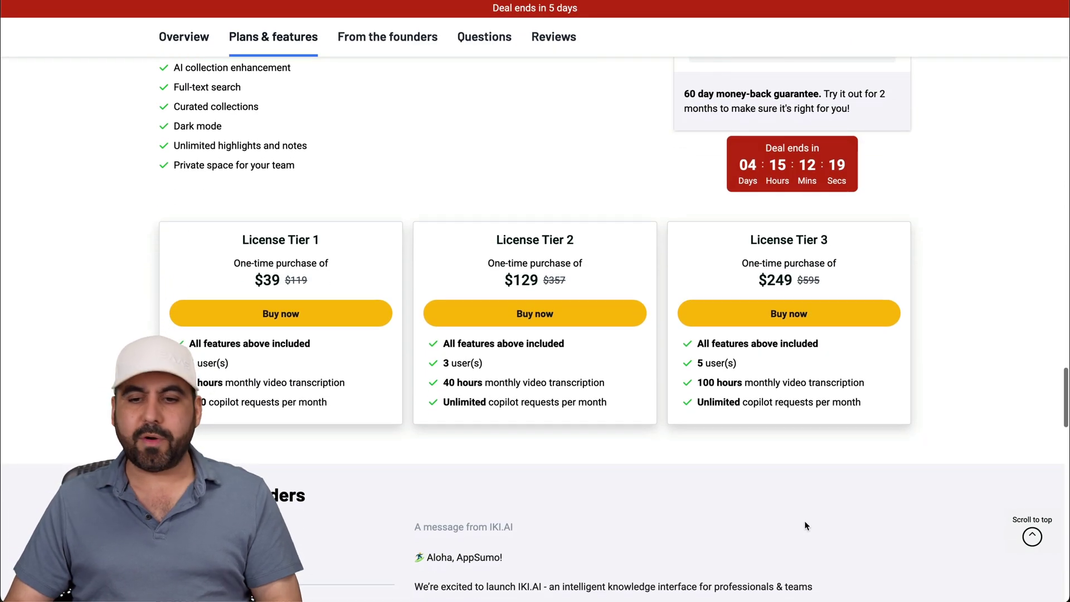
- Highlight the 60-day money-back guarantee and Tier 1's transcription-hour and copilot-request limits
{"action": "left_click_drag", "start_coordinate": [684, 93], "coordinate": [863, 93]}
{"action": "left_click", "coordinate": [867, 91]}
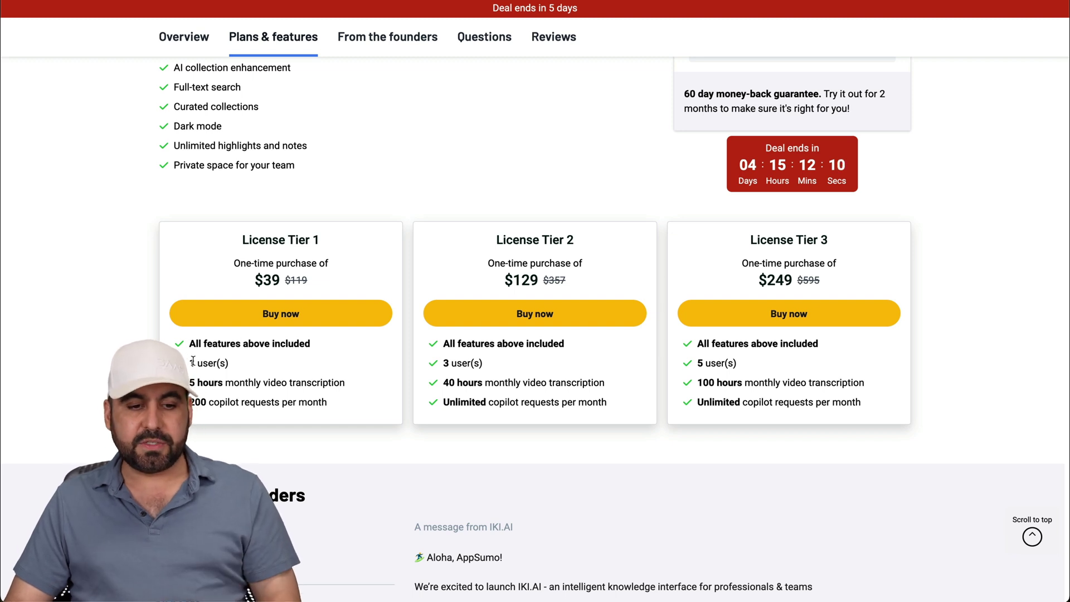
{"action": "left_click_drag", "start_coordinate": [196, 382], "coordinate": [334, 382]}
{"action": "left_click", "coordinate": [334, 380]}
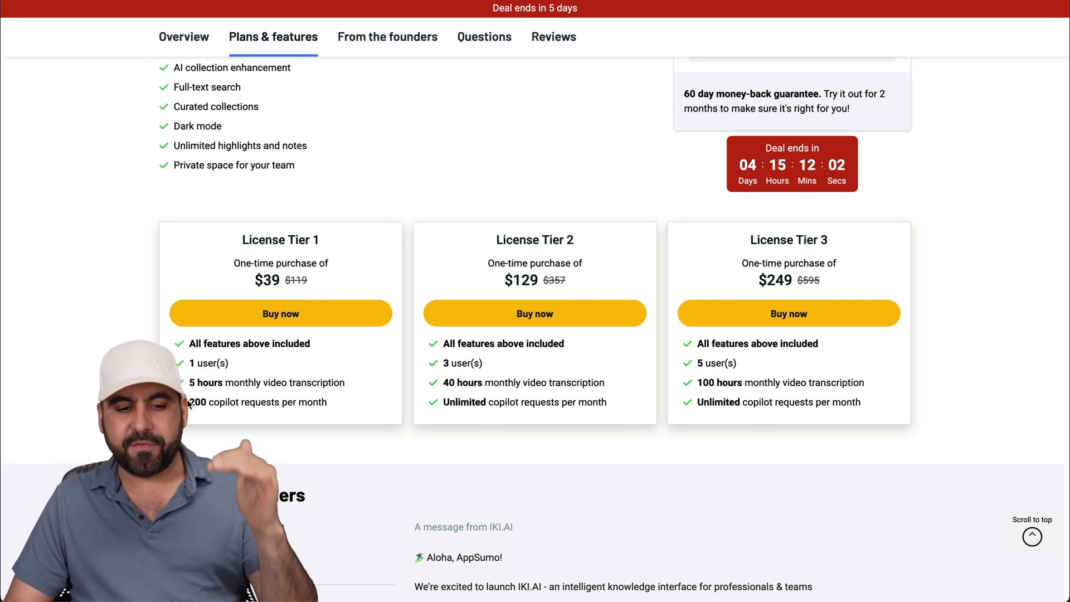
{"action": "left_click_drag", "start_coordinate": [327, 401], "coordinate": [251, 402]}
{"action": "left_click", "coordinate": [324, 403]}
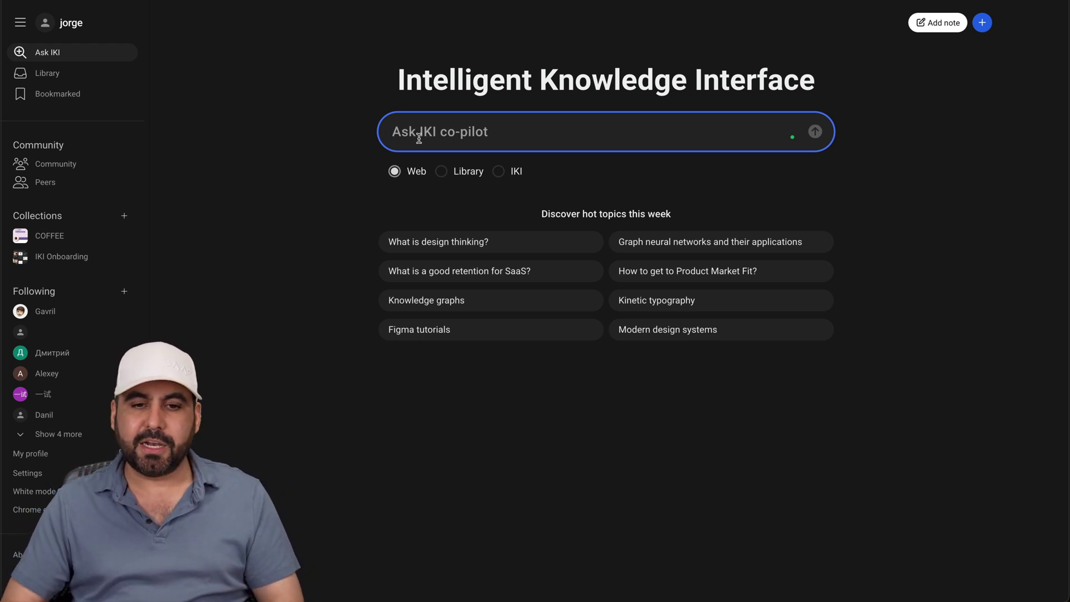
- Set the co-pilot to answer from the Library, then open the Library's Add to IKI import panel
{"action": "left_click", "coordinate": [441, 173]}
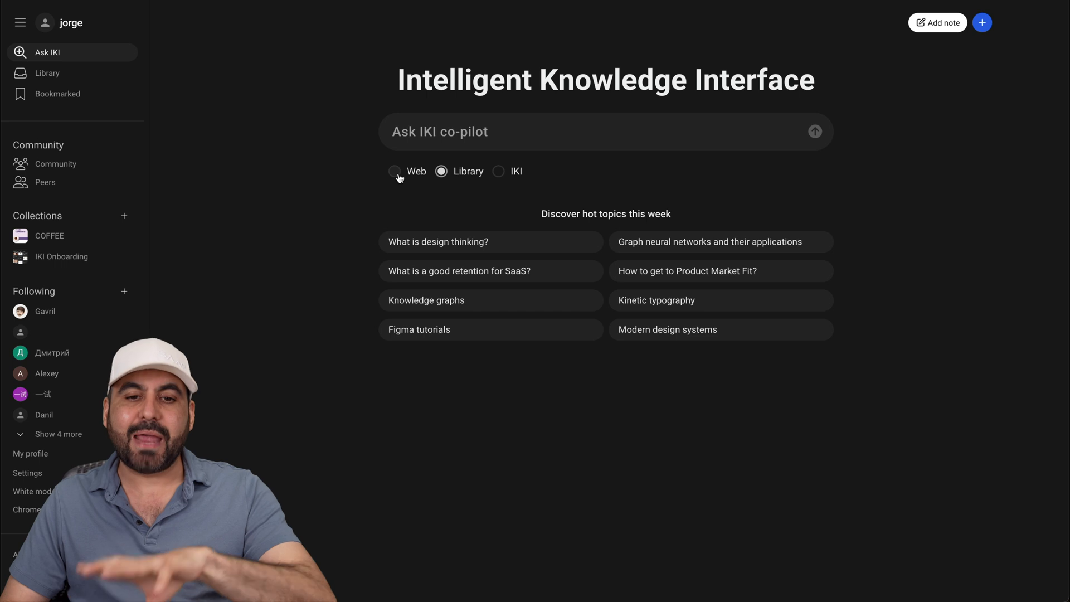
{"action": "left_click", "coordinate": [77, 82]}
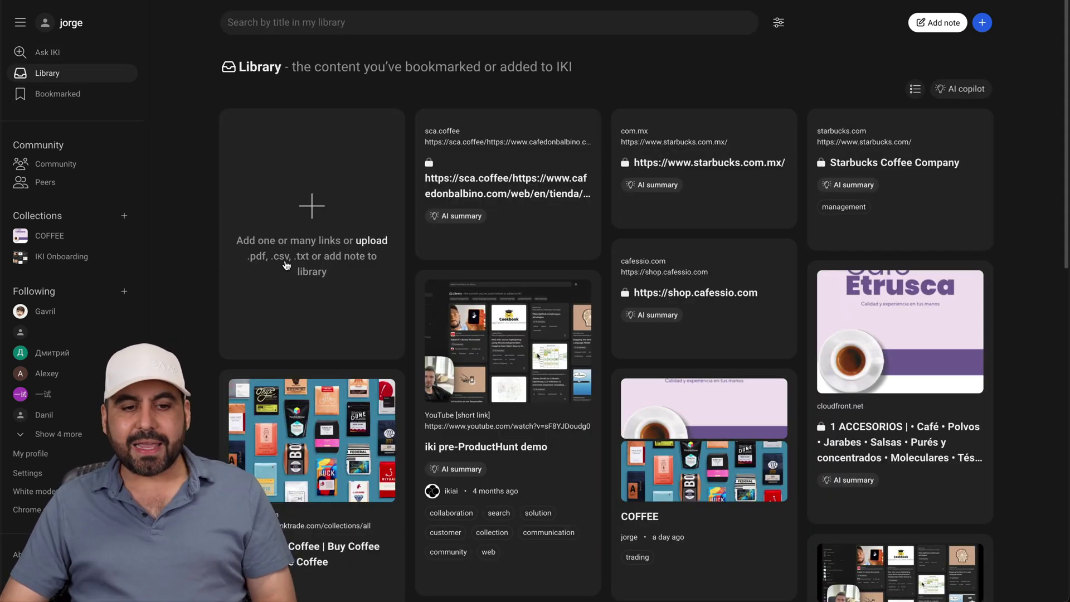
{"action": "left_click", "coordinate": [310, 269]}
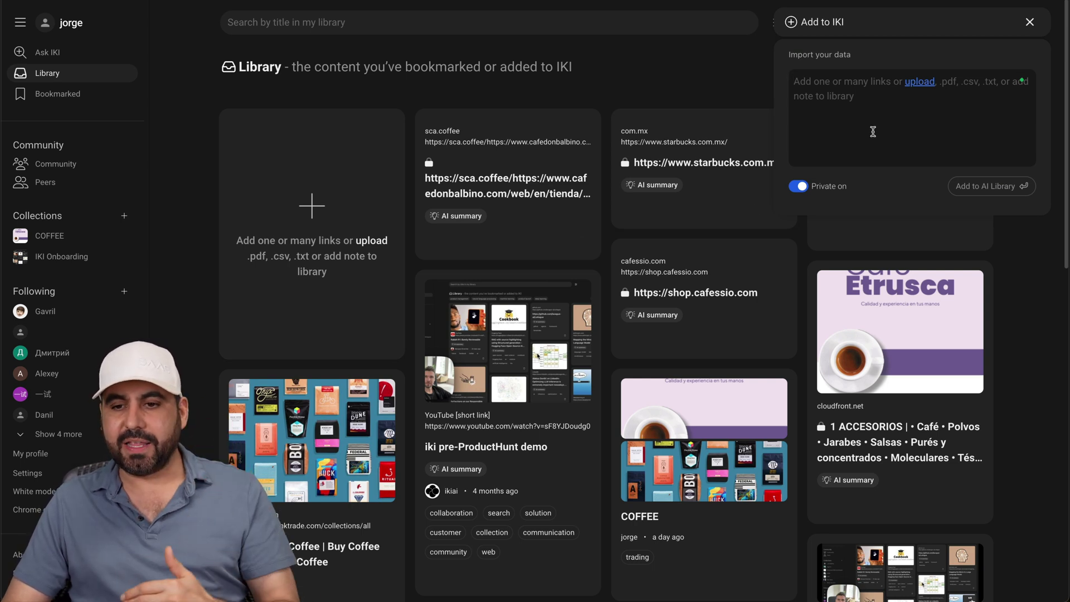
- Close the Add to IKI panel and go back to the Ask IKI co-pilot page
{"action": "left_click", "coordinate": [1029, 22]}
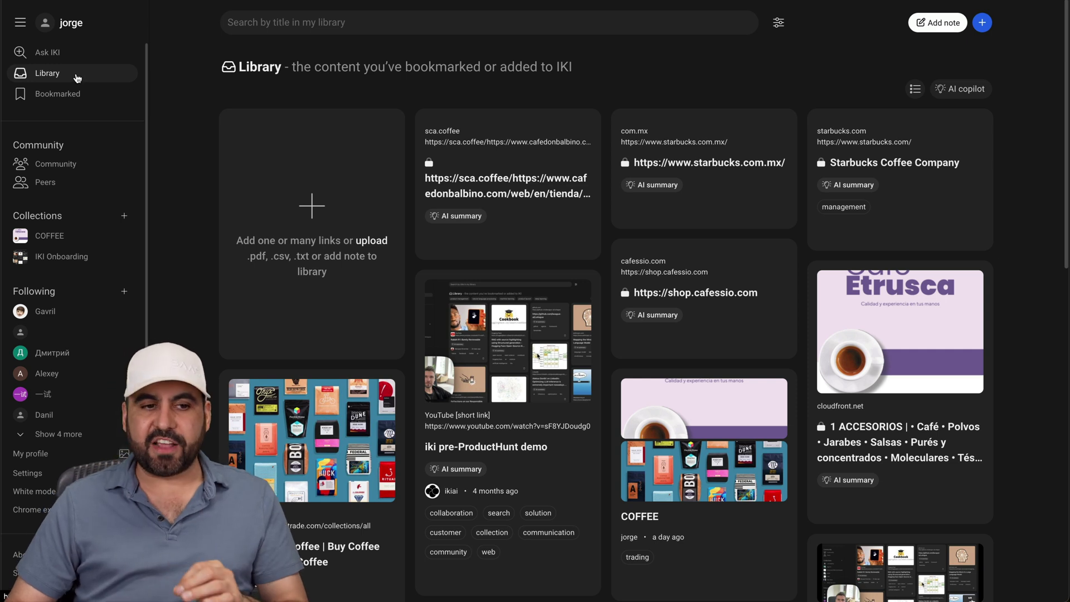
{"action": "left_click", "coordinate": [84, 53]}
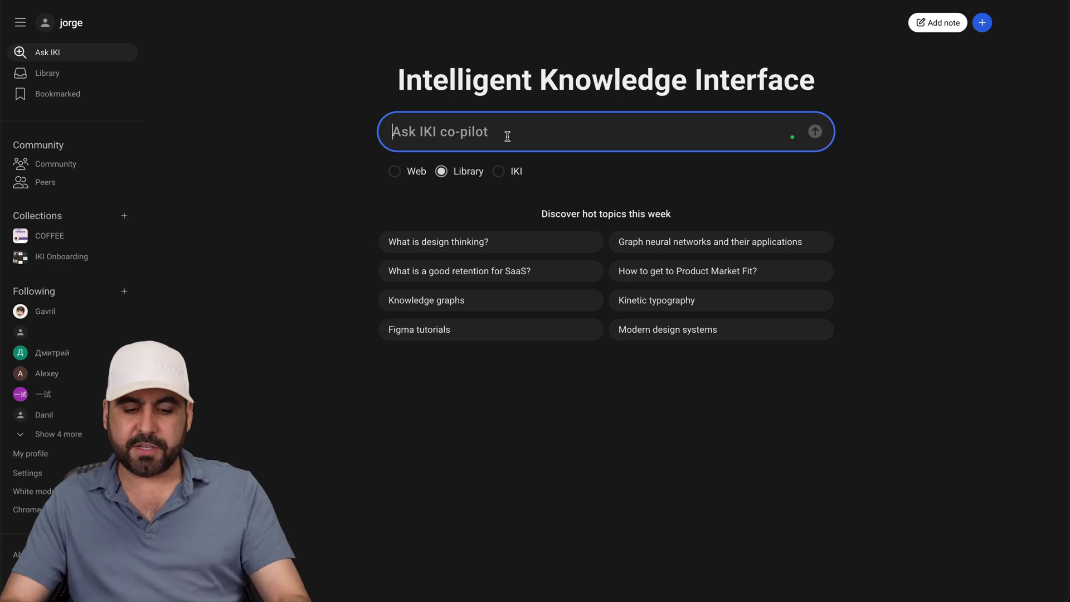
- Ask 'what is the average price for coffee' and which grinders are under 1000, then reopen Library
{"action": "type", "text": "what is the a"}
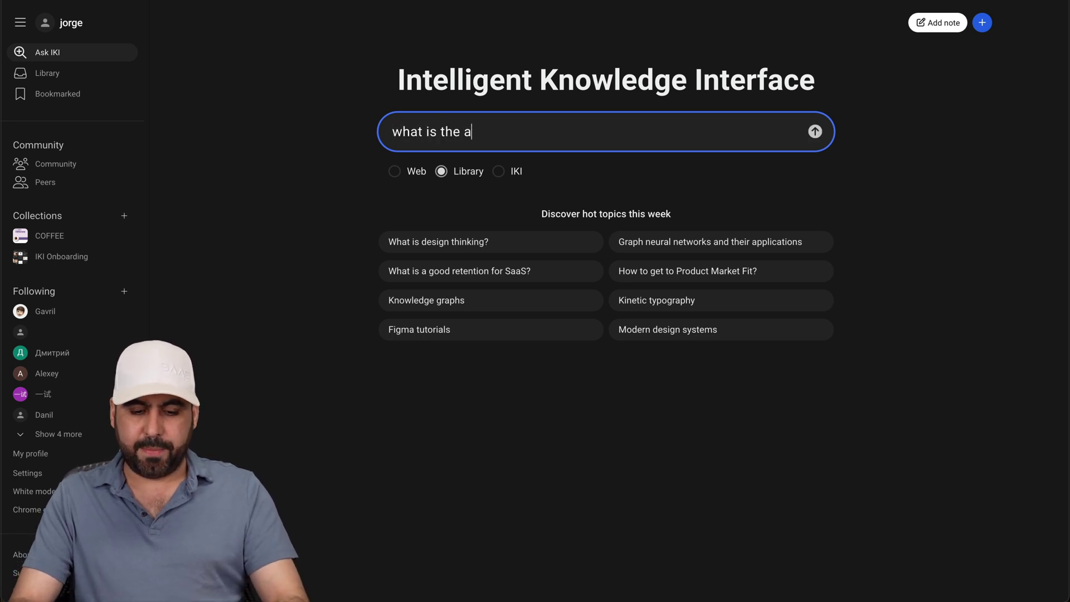
{"action": "type", "text": "verage price for"}
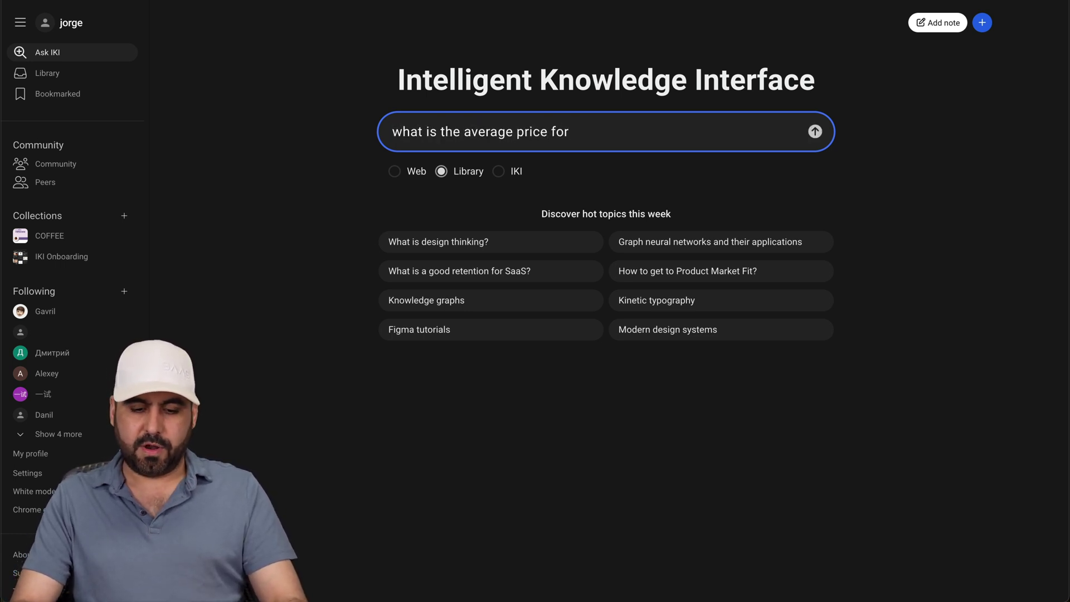
{"action": "type", "text": " coffee"}
{"action": "key", "text": "Return"}
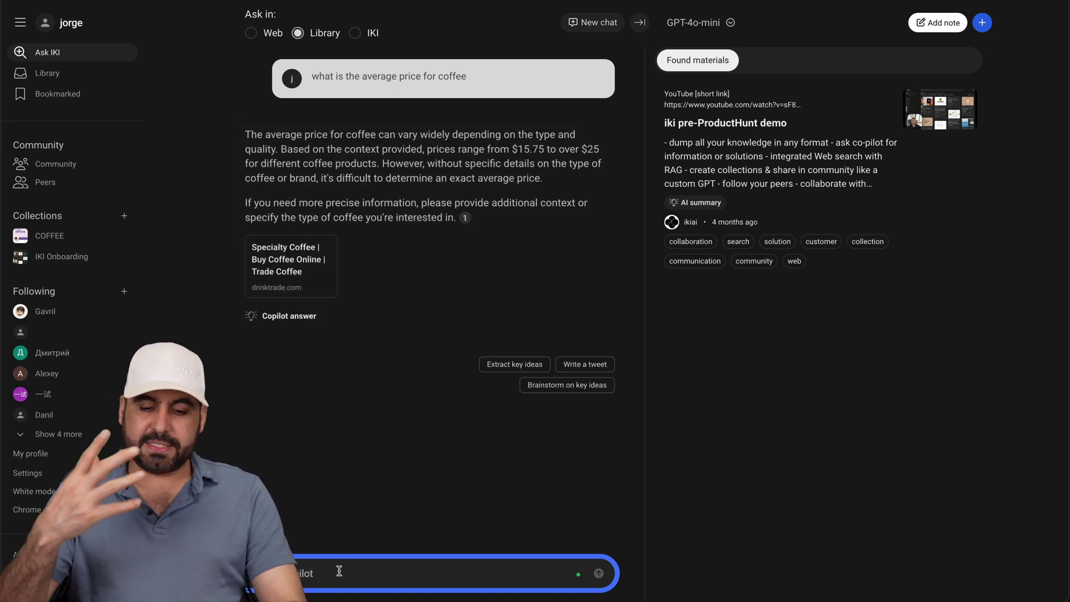
{"action": "type", "text": "of grinder are under 1000"}
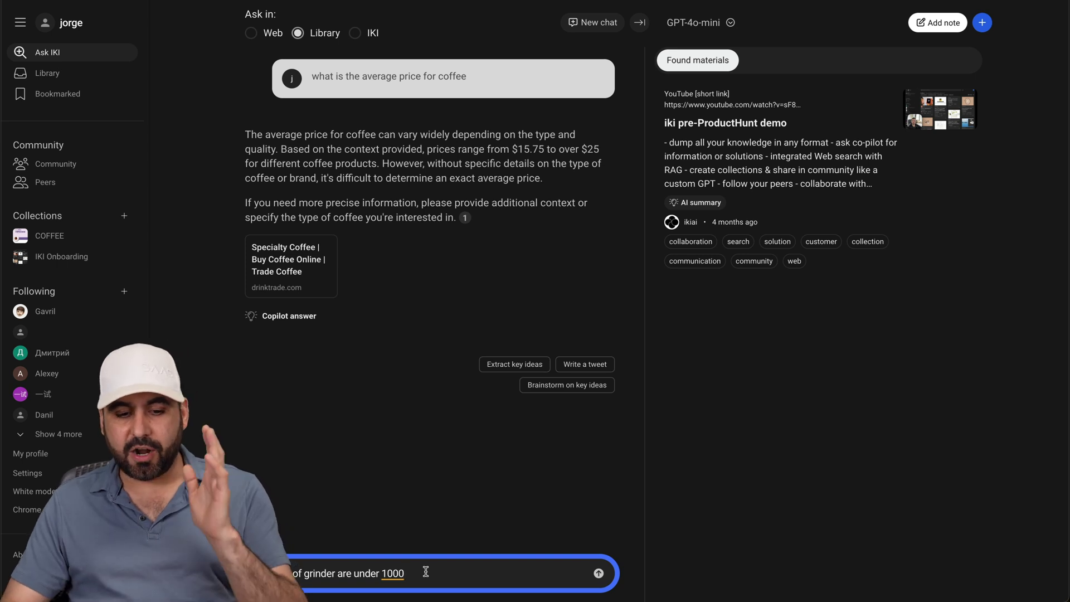
{"action": "key", "text": "Return"}
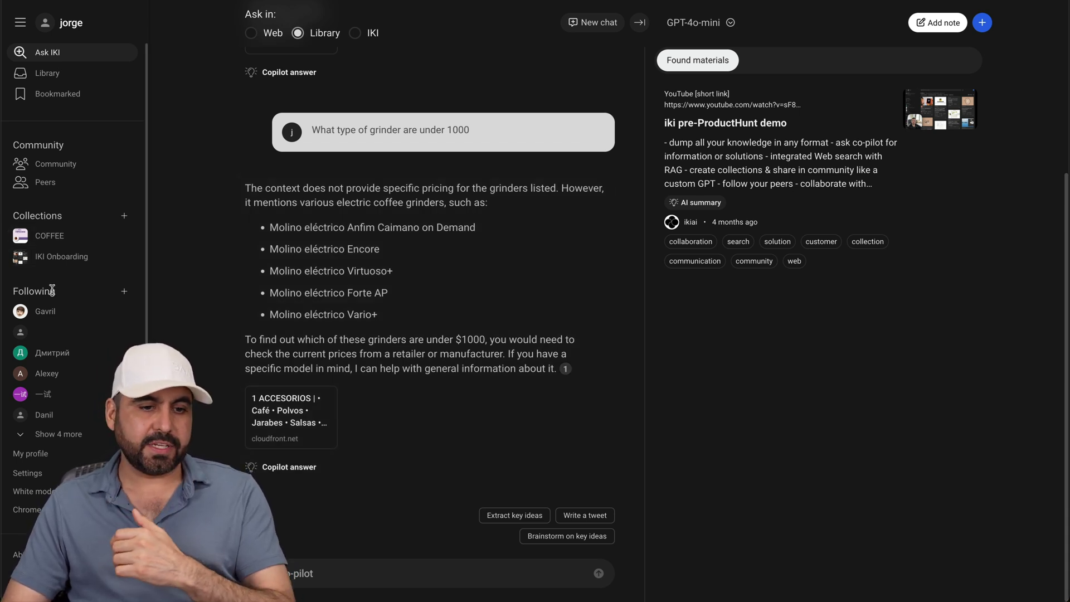
{"action": "left_click", "coordinate": [71, 80]}
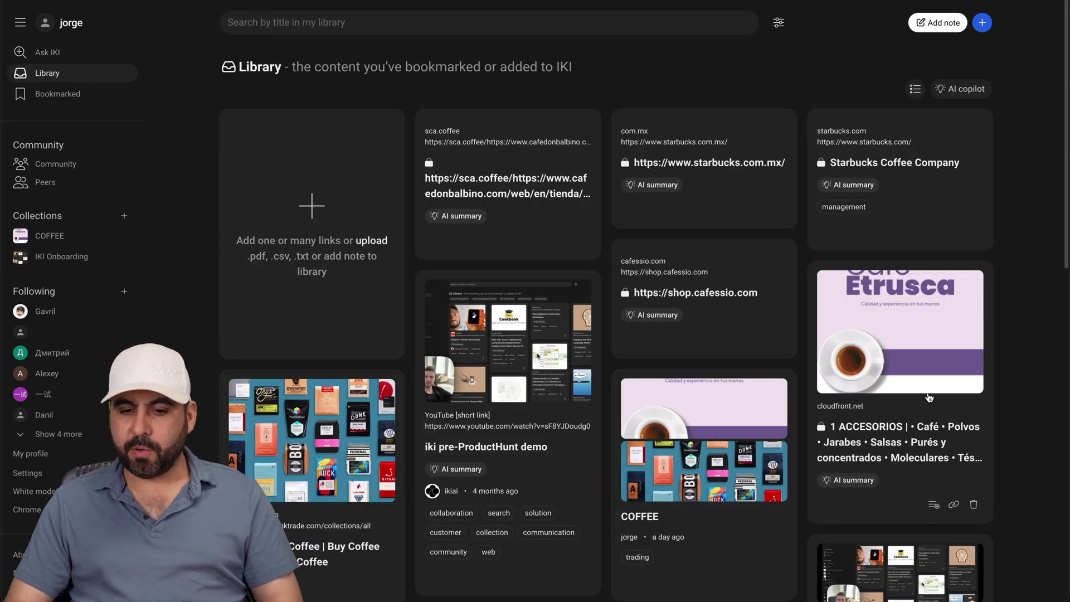
- Scroll through the Library's saved cards like Starbucks, Cafessio and drinktrade, then back up
{"action": "scroll", "coordinate": [916, 351], "scroll_direction": "down", "scroll_amount": 3}
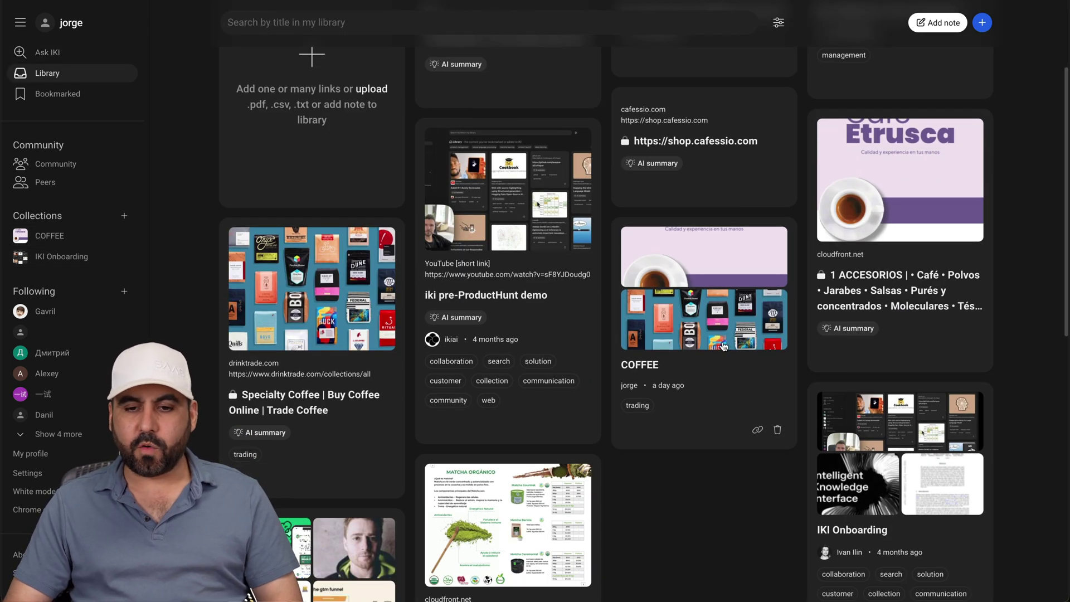
{"action": "scroll", "coordinate": [733, 351], "scroll_direction": "down", "scroll_amount": 4}
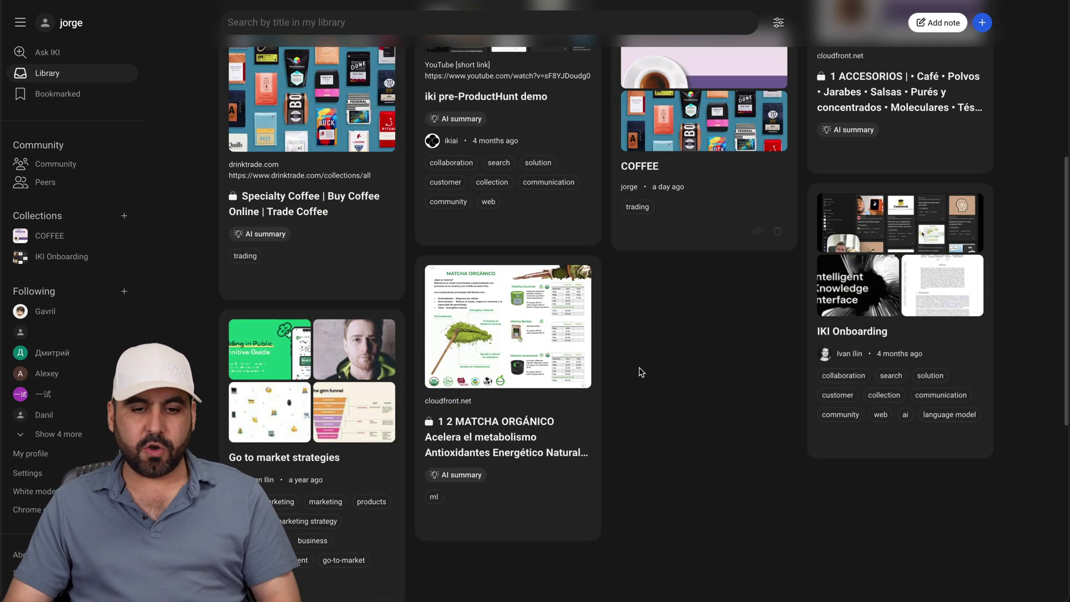
{"action": "scroll", "coordinate": [482, 328], "scroll_direction": "up", "scroll_amount": 7}
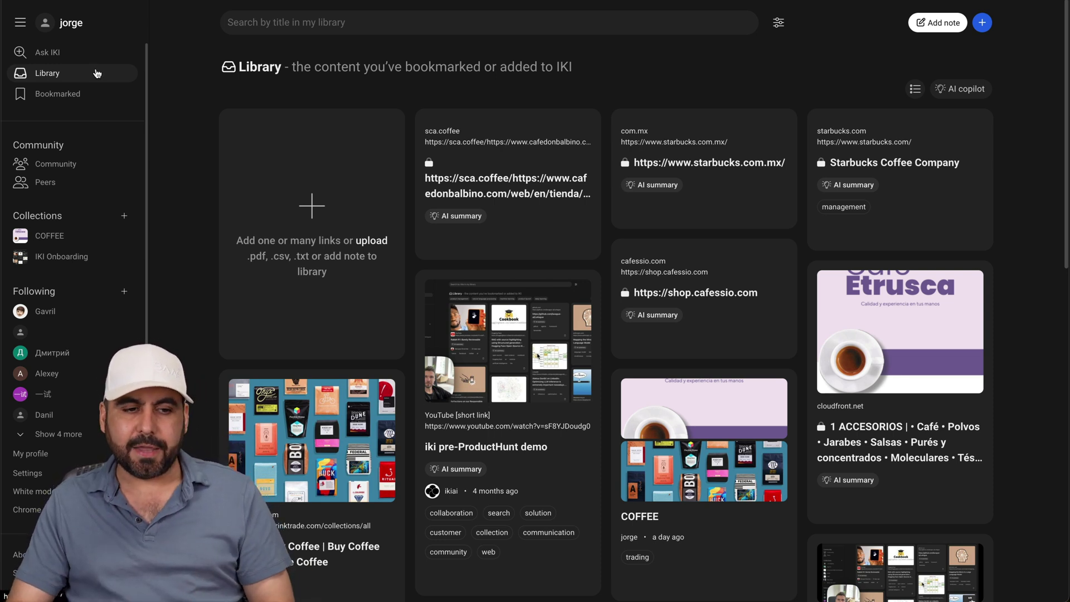
- Open the COFFEE collection and scroll through its contents
{"action": "left_click", "coordinate": [73, 237]}
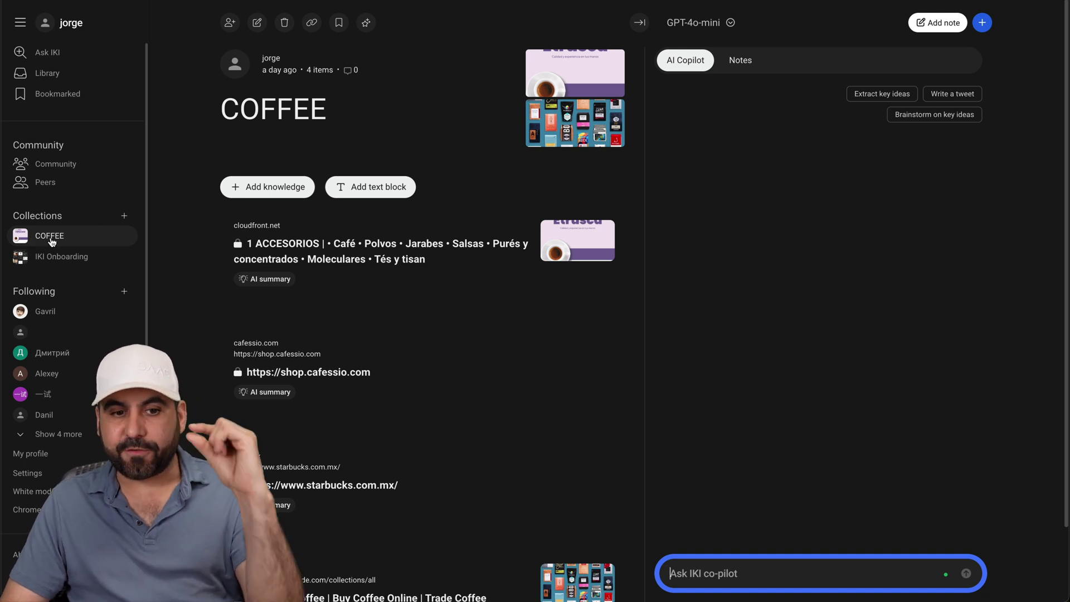
{"action": "scroll", "coordinate": [399, 221], "scroll_direction": "down", "scroll_amount": 2}
{"action": "scroll", "coordinate": [399, 221], "scroll_direction": "up", "scroll_amount": 2}
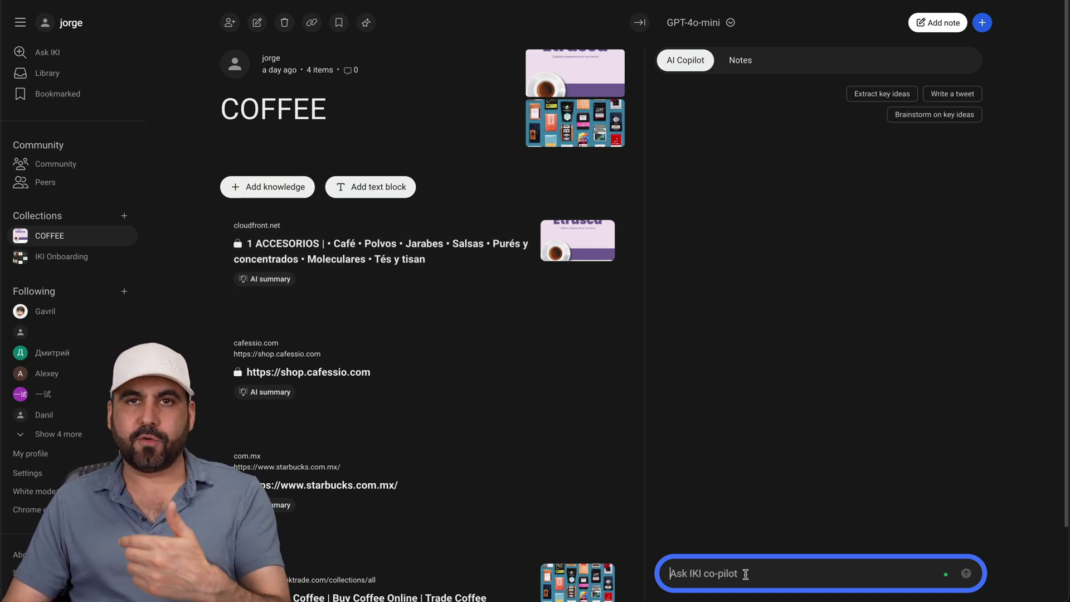
- Switch the copilot model to GPT-4o and have it write a tweet about the collection
{"action": "left_click", "coordinate": [709, 25]}
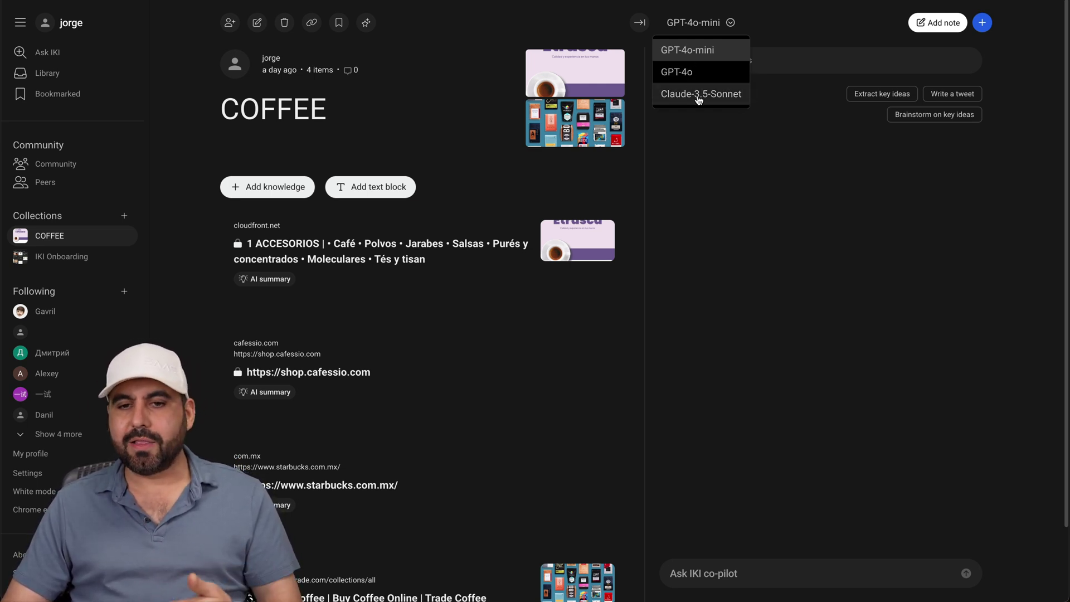
{"action": "left_click", "coordinate": [708, 78]}
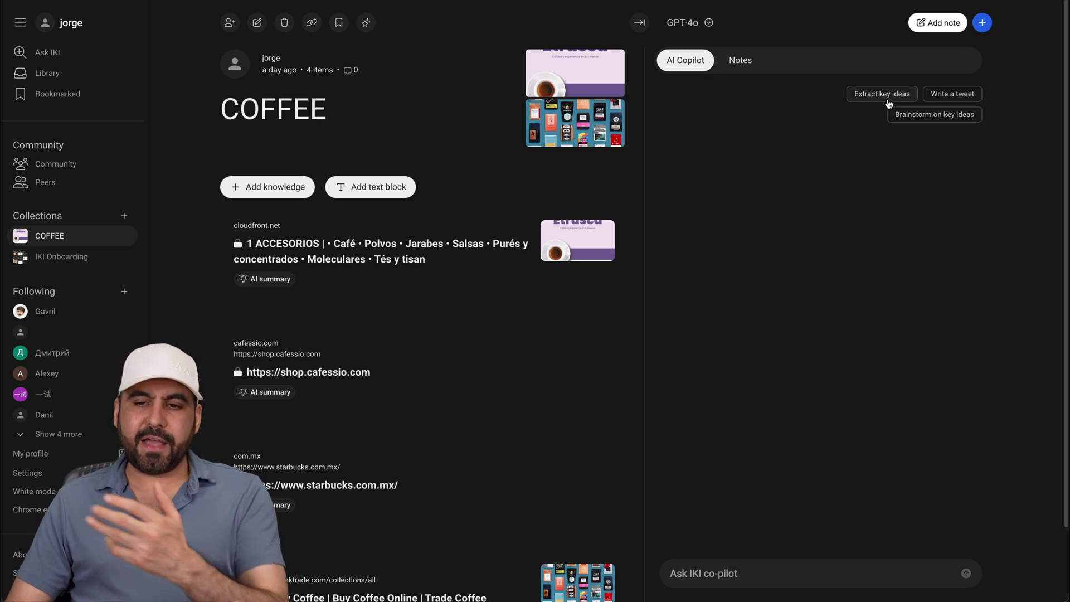
{"action": "left_click", "coordinate": [966, 96]}
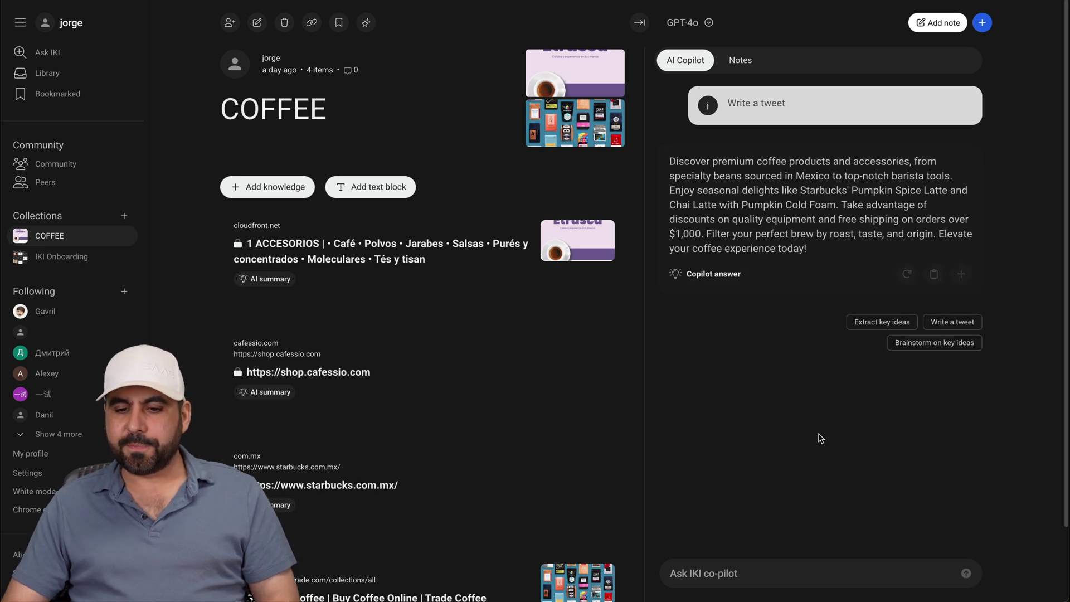
- Ask 'what is the lowest price for a coffee grinder' and open the import panel
{"action": "left_click", "coordinate": [702, 568]}
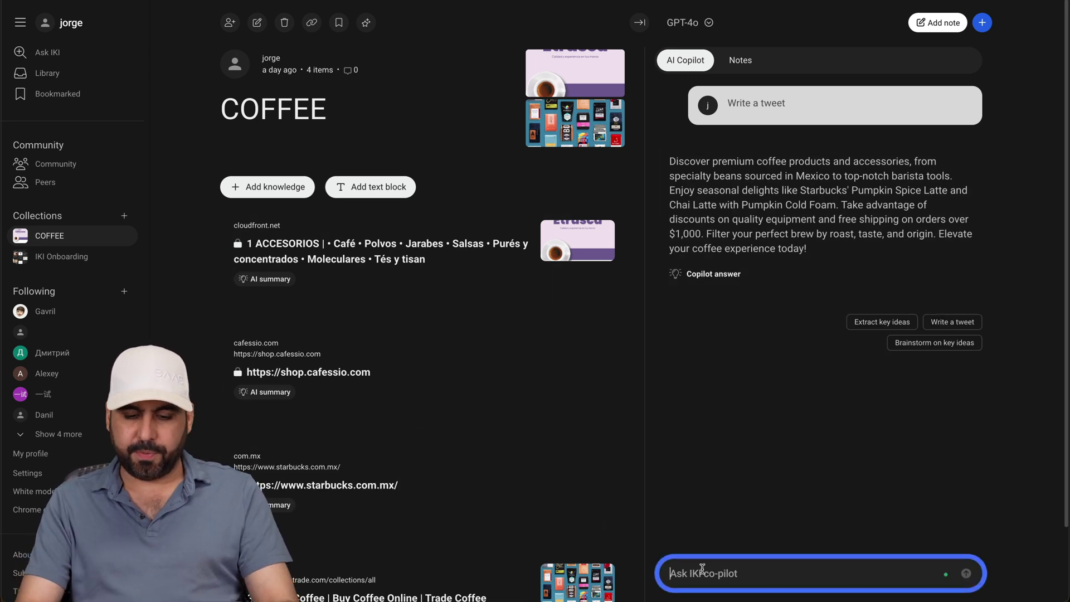
{"action": "type", "text": "what is the lowe"}
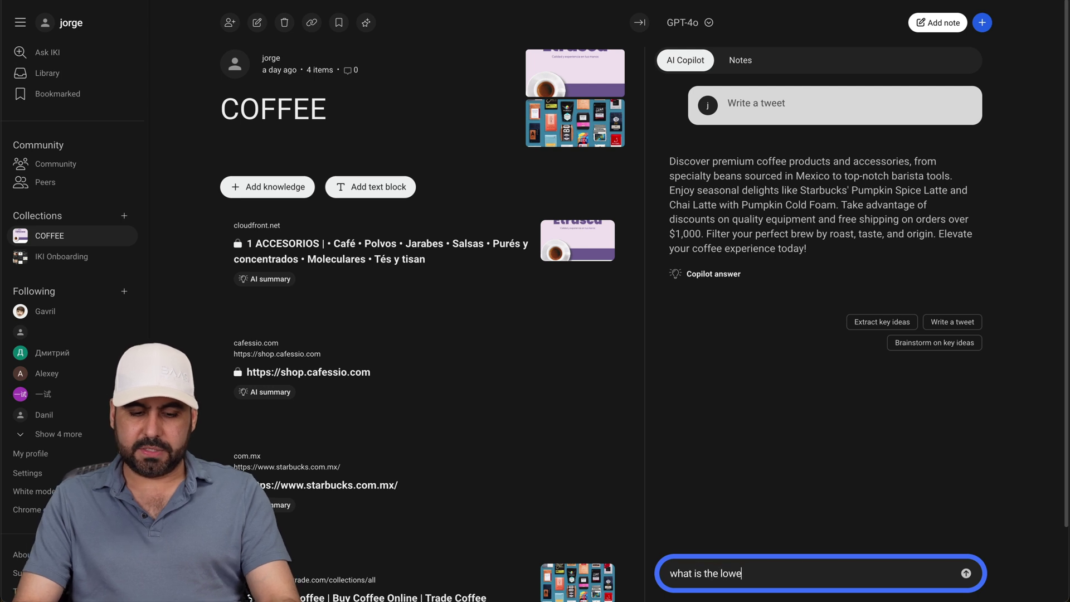
{"action": "type", "text": "st price fora "}
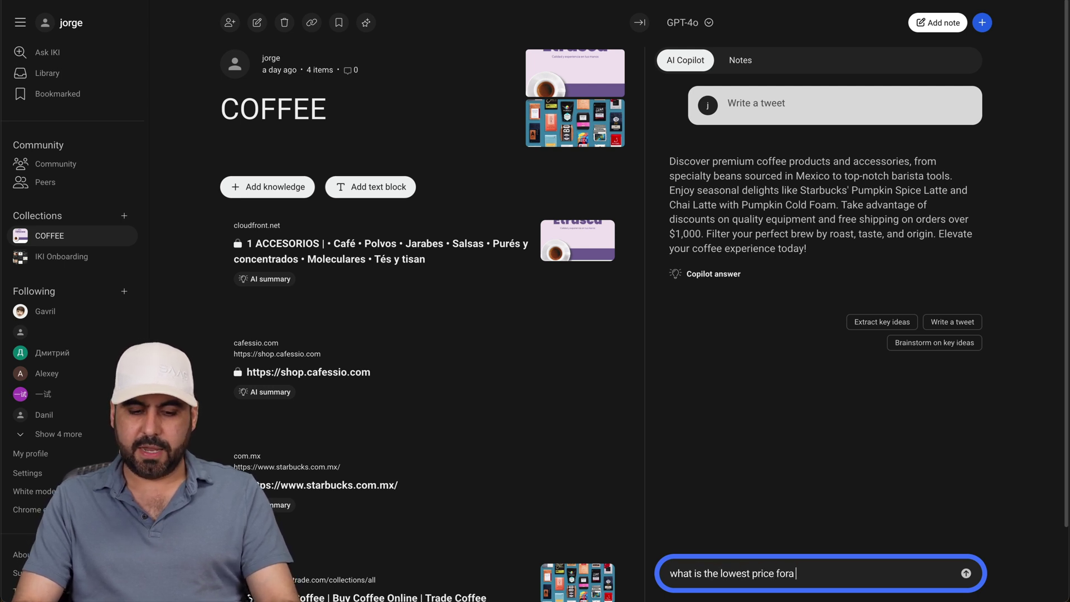
{"action": "type", "text": "coffee grinder"}
{"action": "key", "text": "Return"}
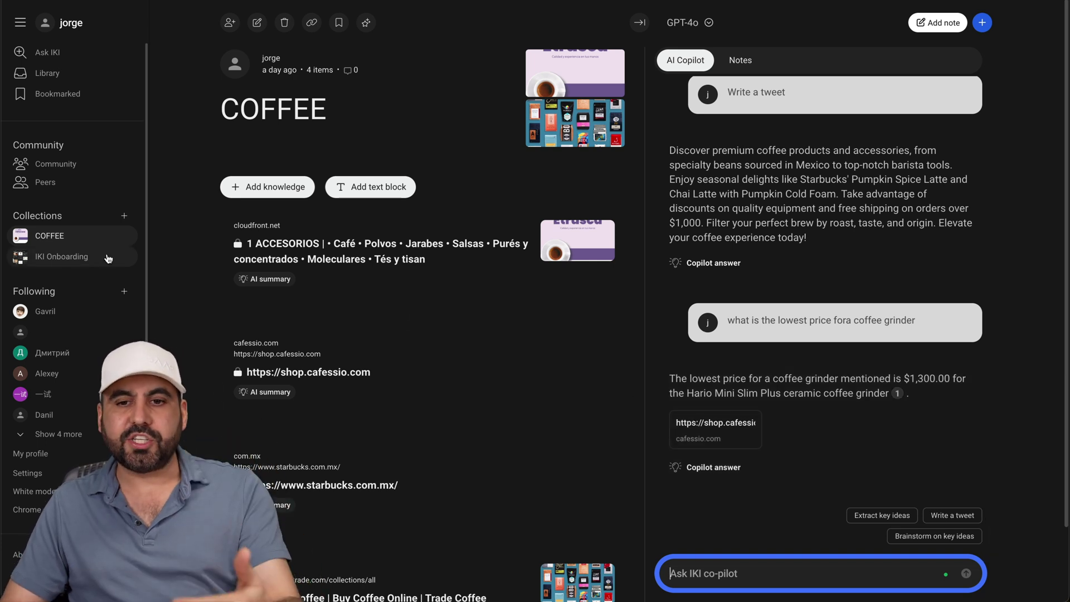
{"action": "left_click", "coordinate": [982, 23]}
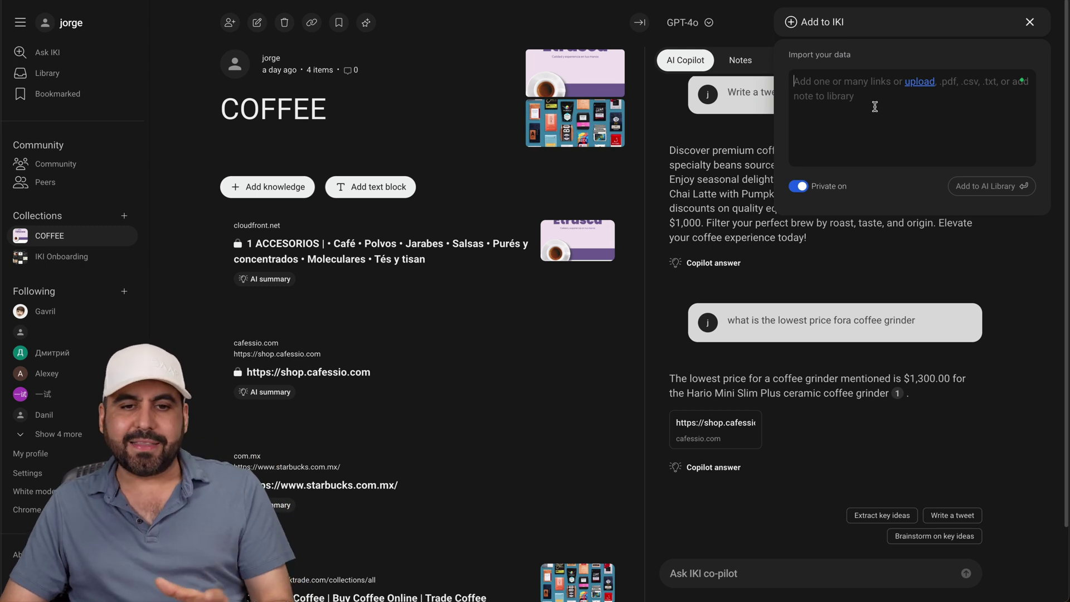
{"action": "mouse_move", "coordinate": [561, 271]}
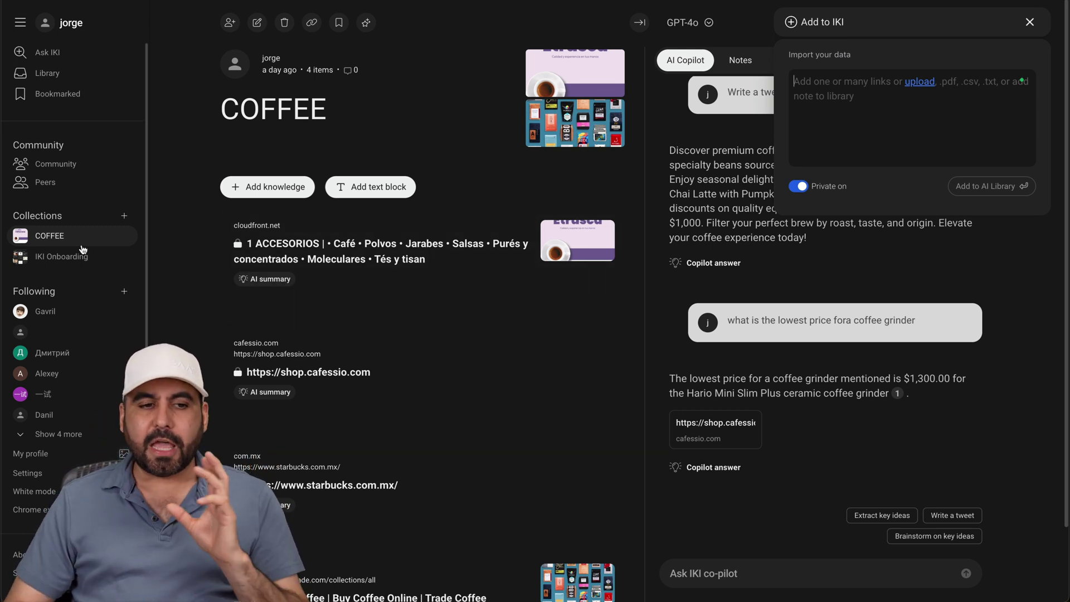
- Go to Community, close the import panel, and open LLMs for beginners from the carousel
{"action": "left_click", "coordinate": [70, 166]}
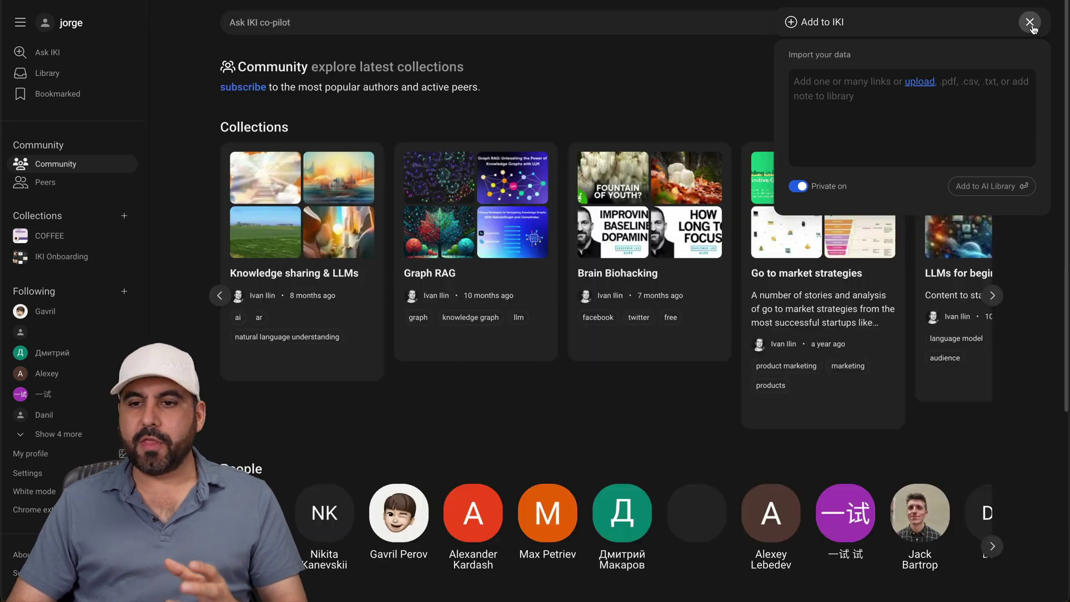
{"action": "left_click", "coordinate": [1030, 22]}
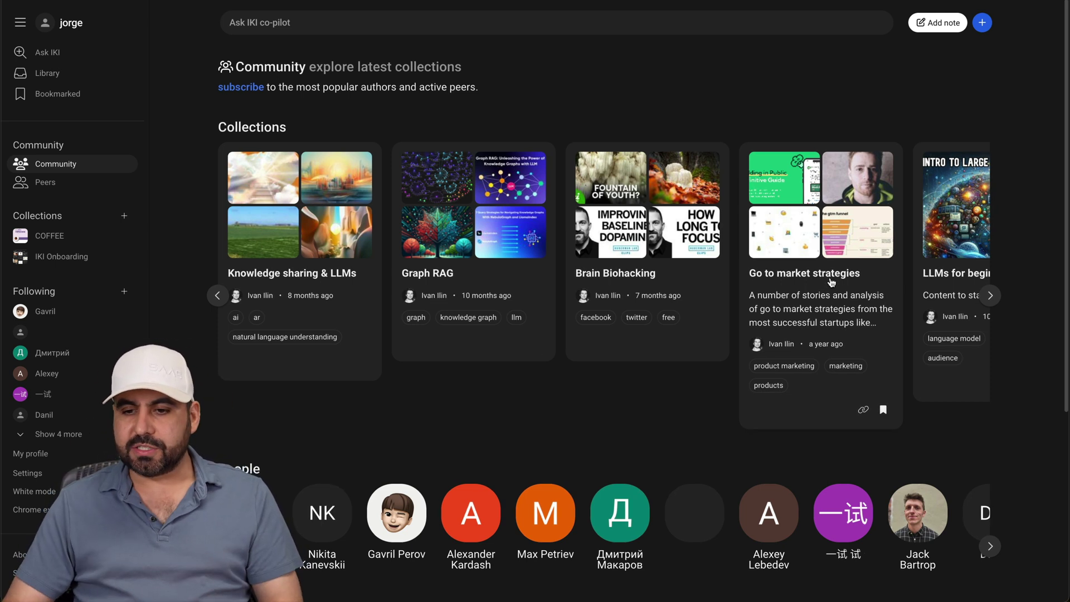
{"action": "scroll", "coordinate": [825, 282], "scroll_direction": "right", "scroll_amount": 3}
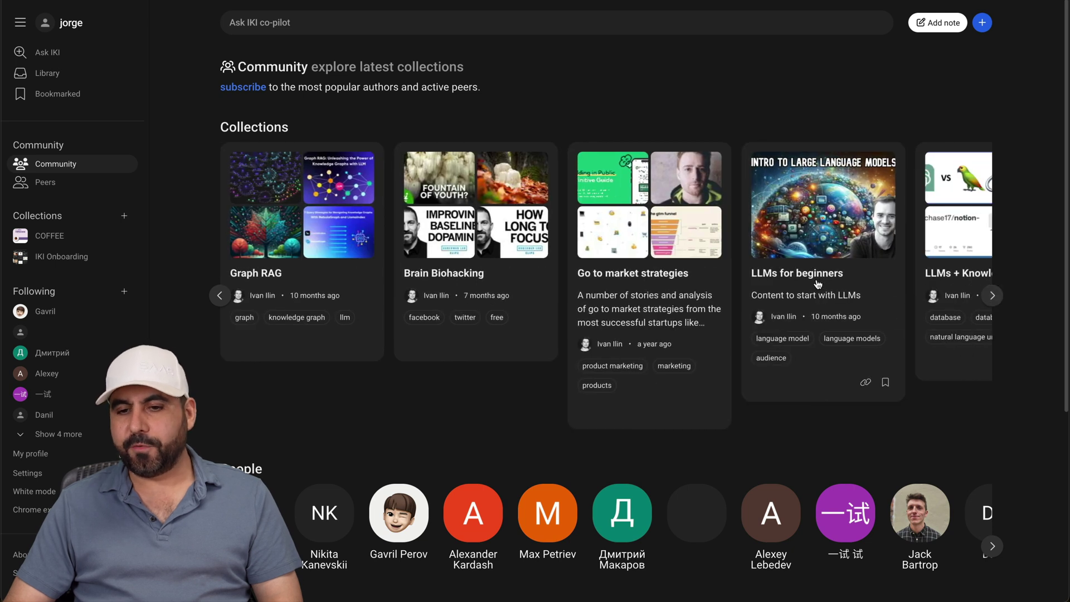
{"action": "left_click", "coordinate": [841, 290]}
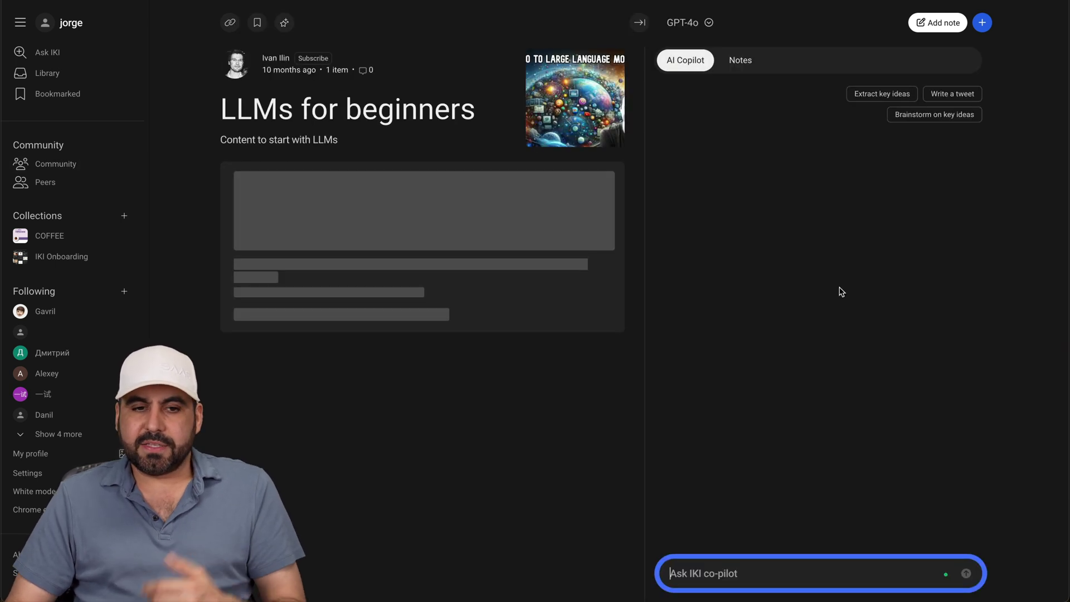
- Bookmark LLMs for beginners, subscribe to its author, browse Bookmarked, then open the Peers feed
{"action": "left_click", "coordinate": [263, 21]}
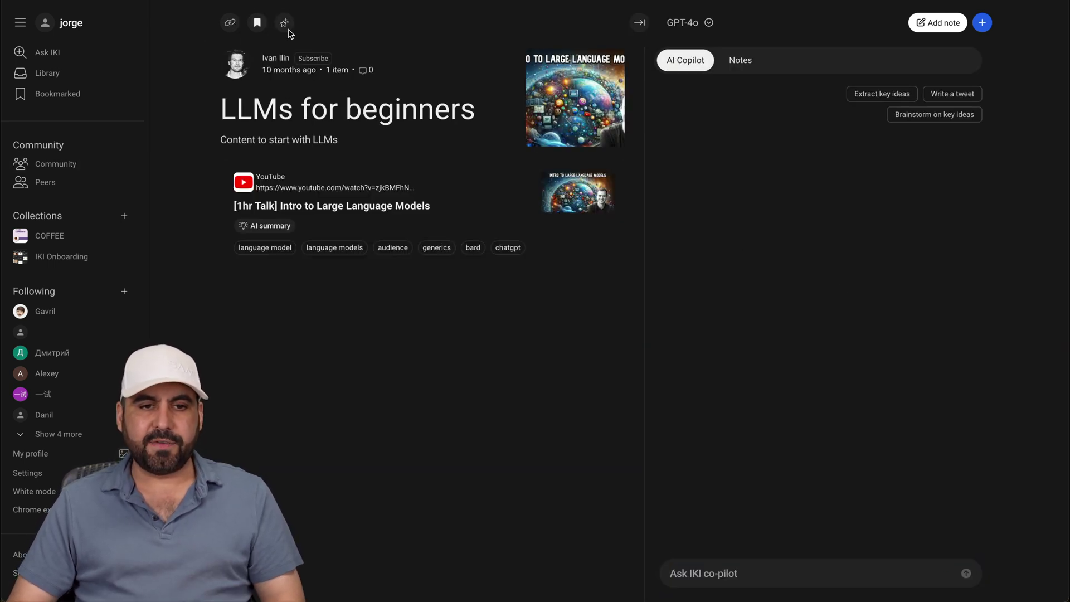
{"action": "left_click", "coordinate": [285, 23]}
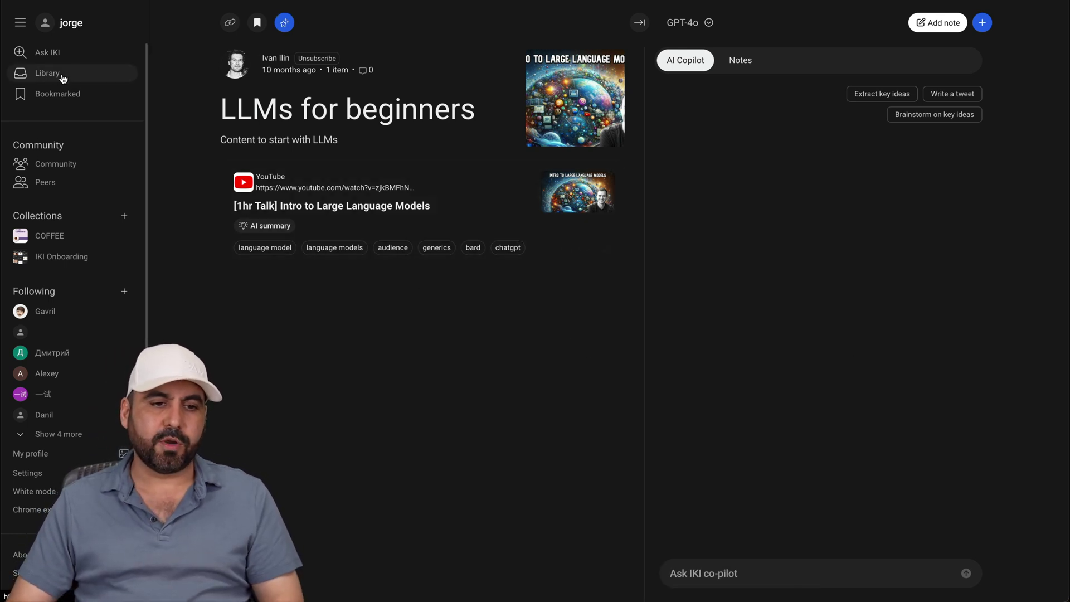
{"action": "left_click", "coordinate": [61, 92]}
{"action": "scroll", "coordinate": [556, 371], "scroll_direction": "down", "scroll_amount": 5}
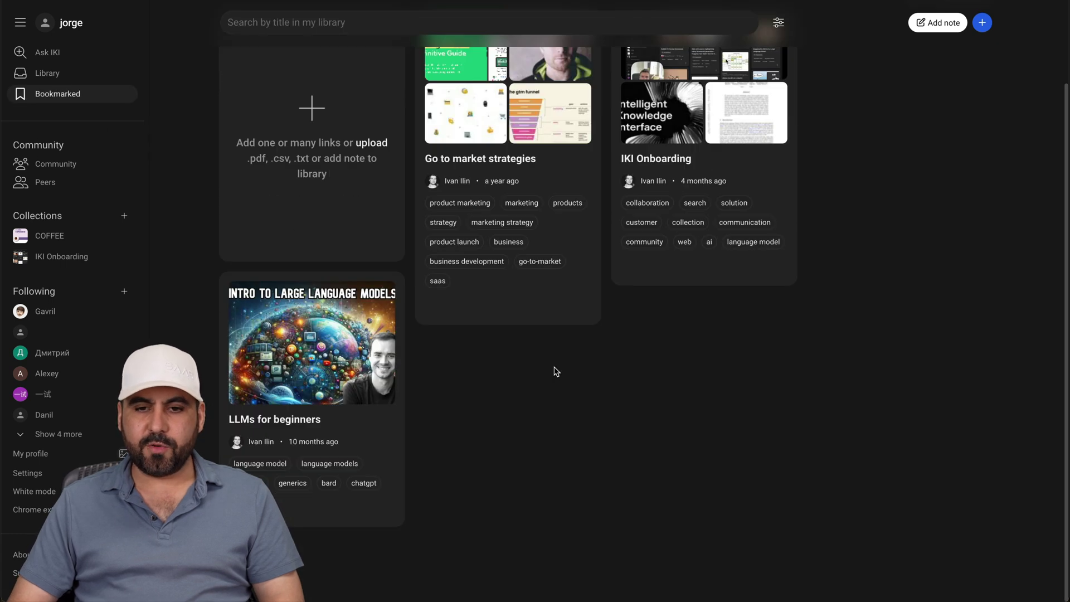
{"action": "scroll", "coordinate": [556, 371], "scroll_direction": "up", "scroll_amount": 1}
{"action": "scroll", "coordinate": [555, 370], "scroll_direction": "down", "scroll_amount": 1}
{"action": "scroll", "coordinate": [274, 354], "scroll_direction": "up", "scroll_amount": 2}
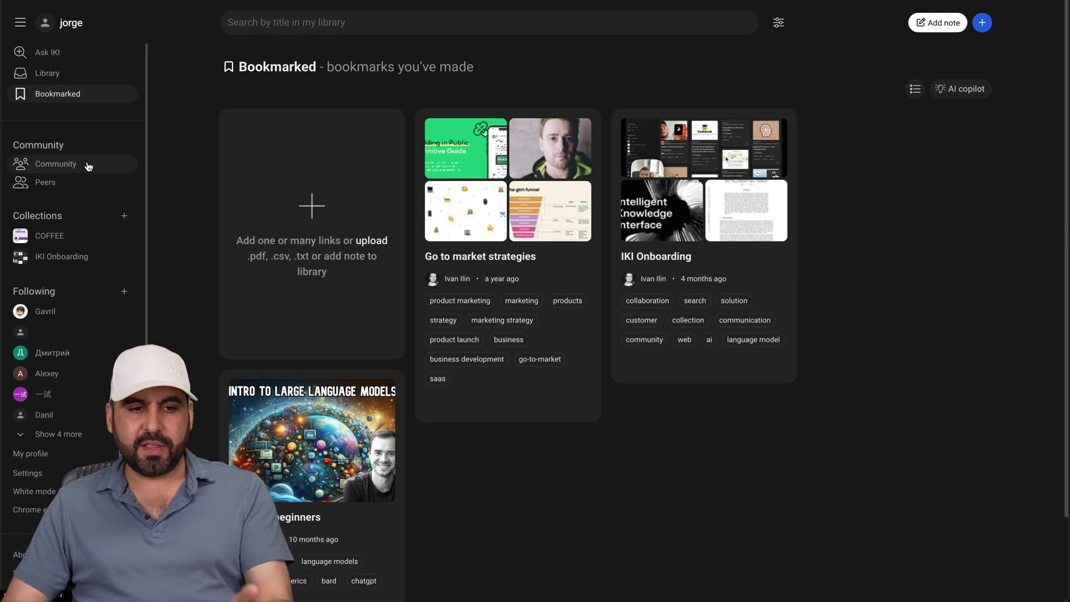
{"action": "left_click", "coordinate": [58, 181]}
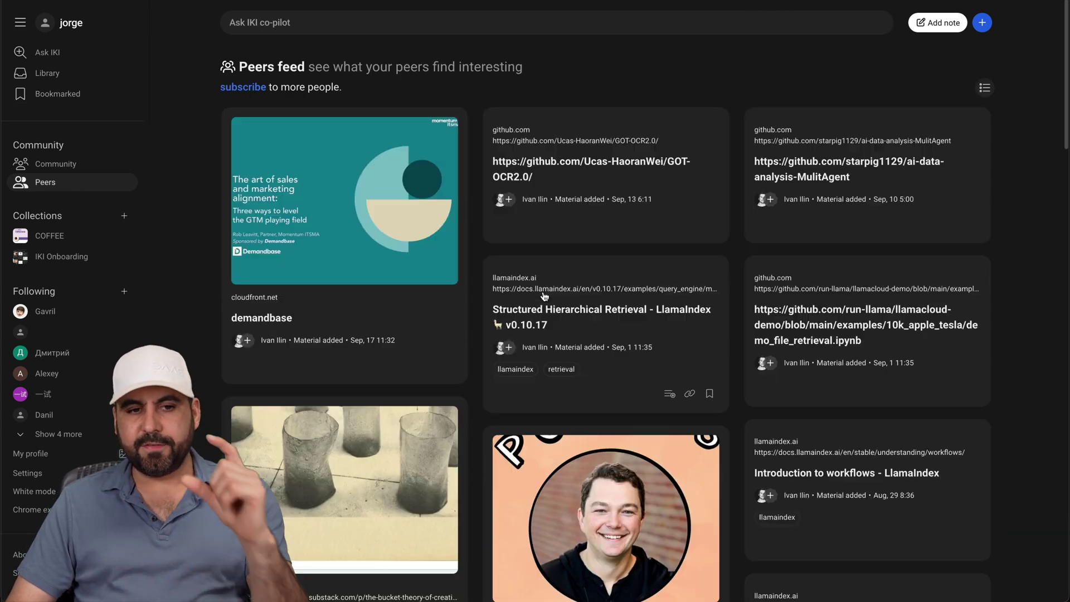
- Scroll through the Peers feed, then go to the Library of saved and added content
{"action": "scroll", "coordinate": [386, 500], "scroll_direction": "down", "scroll_amount": 15}
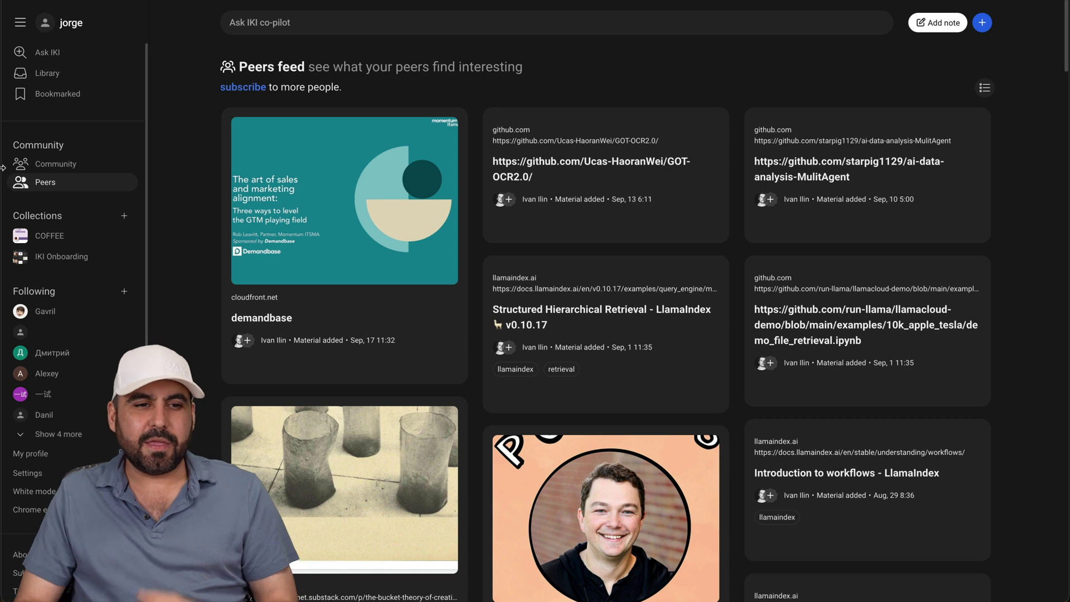
{"action": "left_click", "coordinate": [48, 73]}
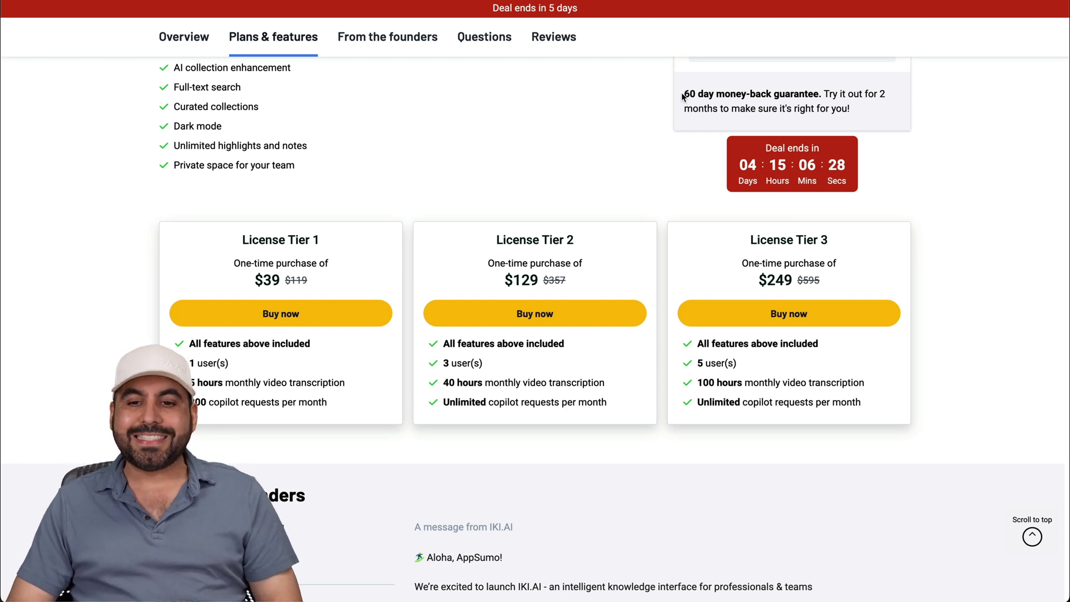
- Select the text '60 day money-back guarantee.' above the $39, $129 and $249 license tiers
{"action": "left_click_drag", "start_coordinate": [682, 96], "coordinate": [822, 95]}
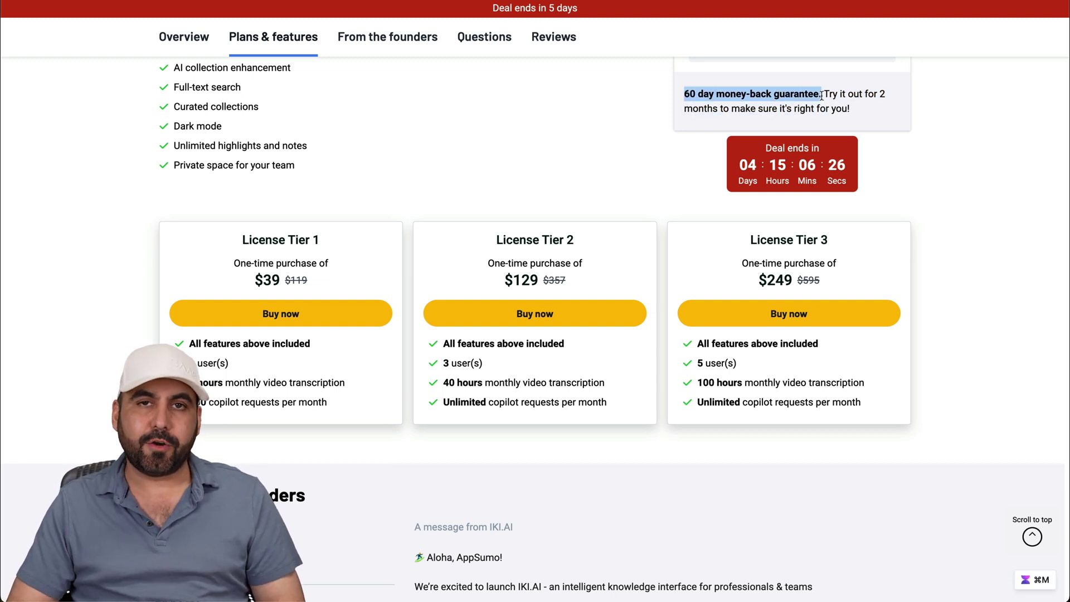